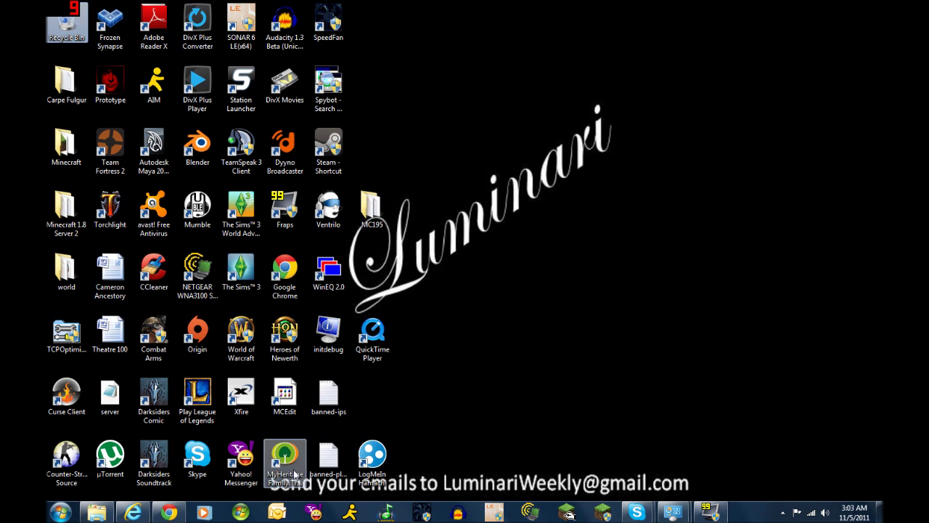
Close the open Google Chrome and Internet Explorer windows.
right_click(169, 509)
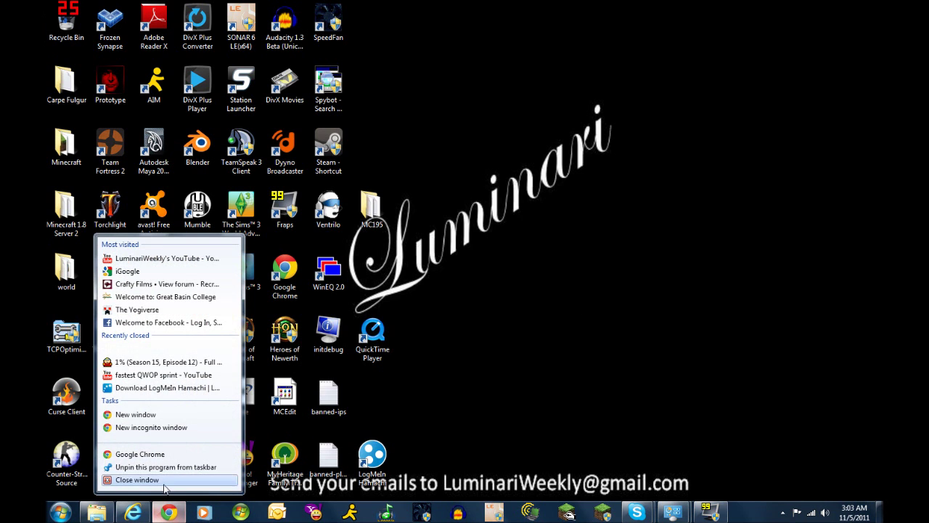
left_click(167, 480)
right_click(150, 508)
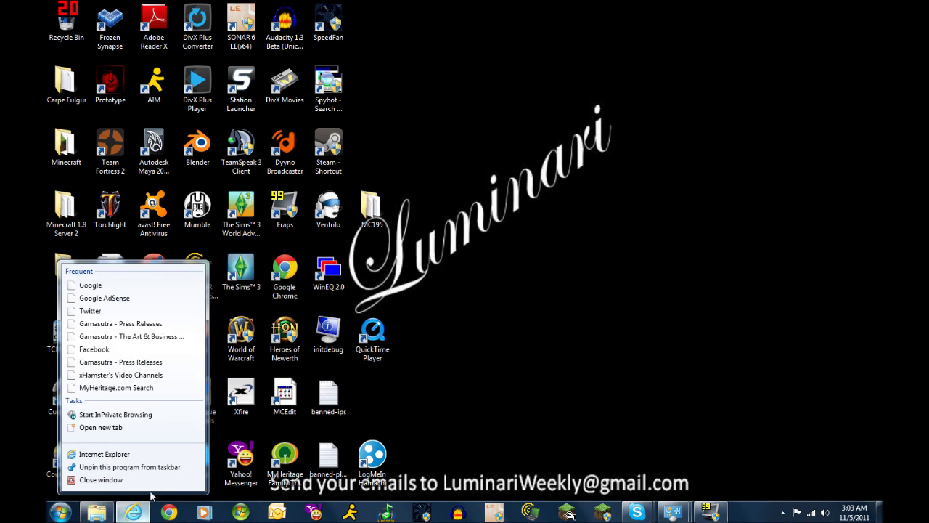
left_click(87, 488)
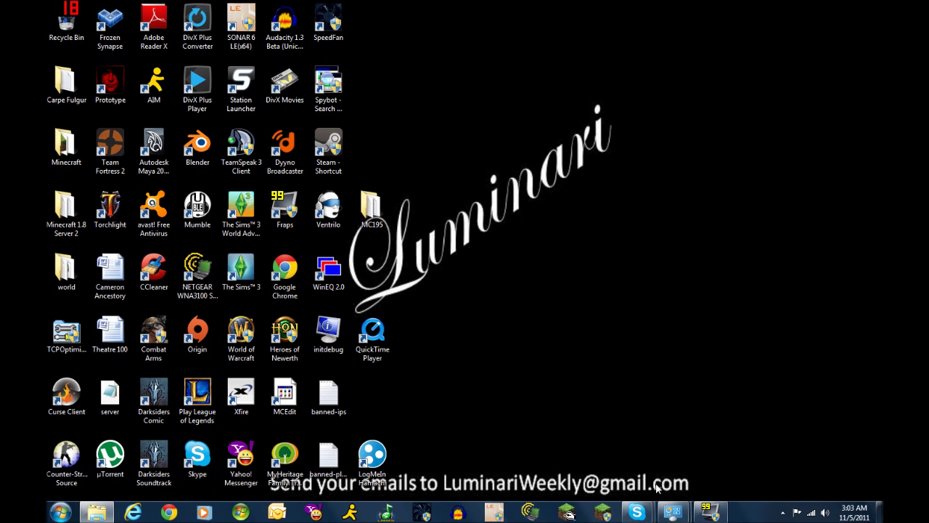
Force a game update in the Minecraft launcher options and log in to apply it, closing the game at its main menu.
left_click(609, 514)
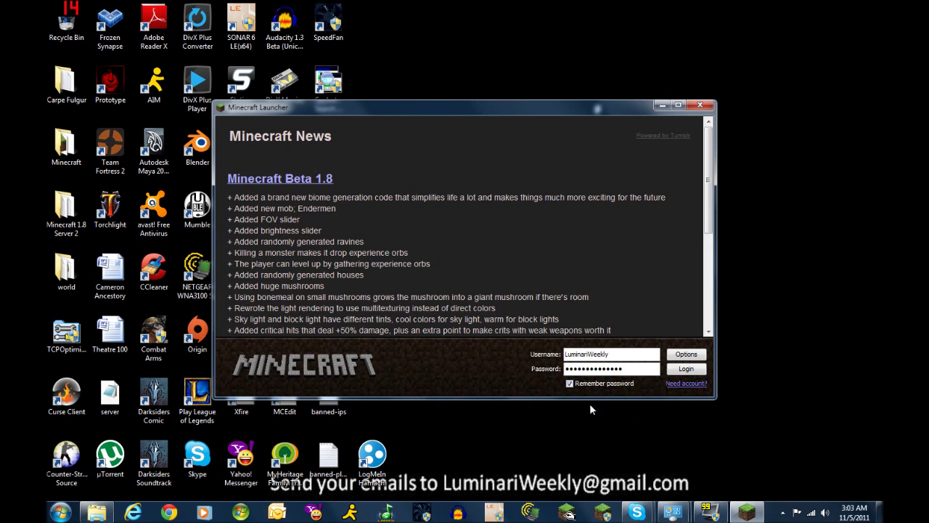
left_click(687, 355)
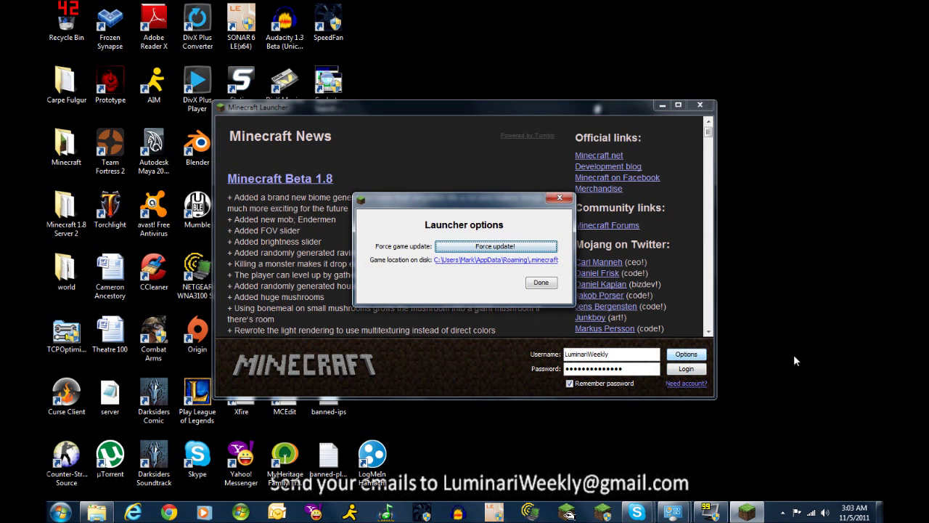
left_click(488, 247)
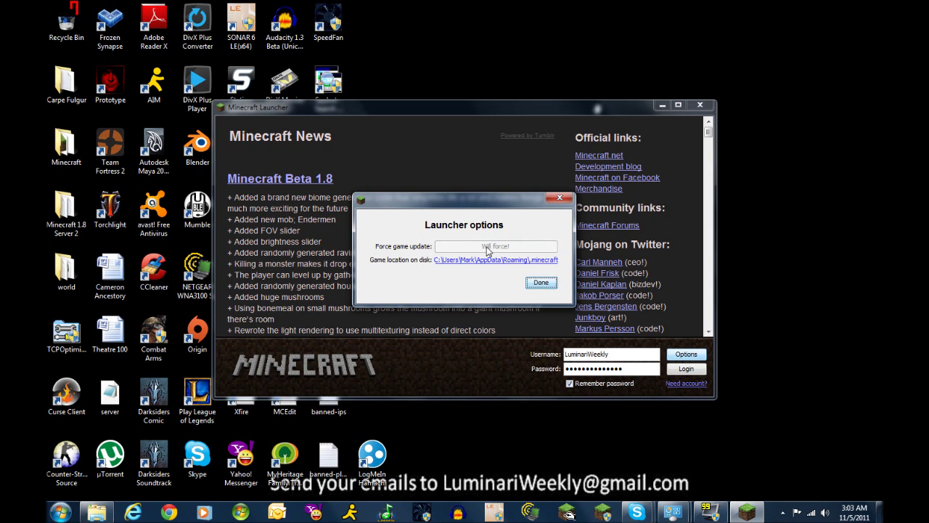
left_click(540, 283)
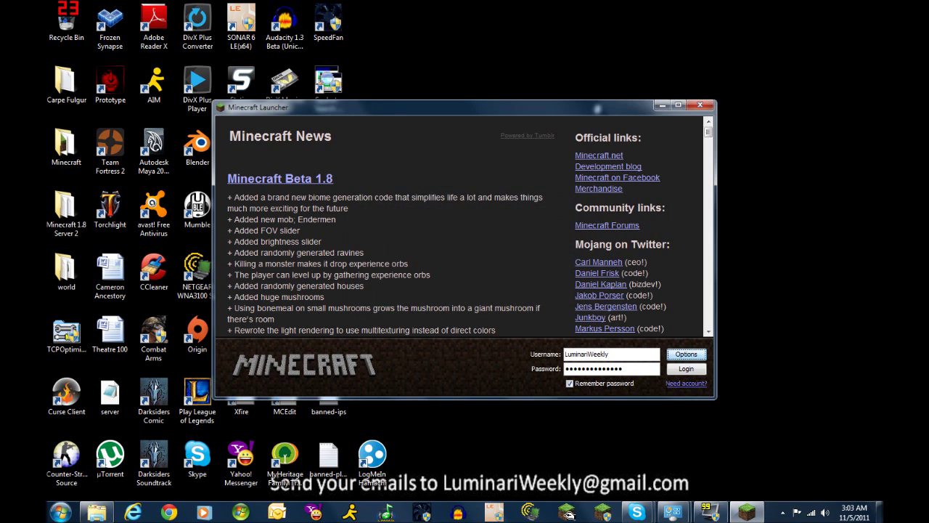
left_click(686, 372)
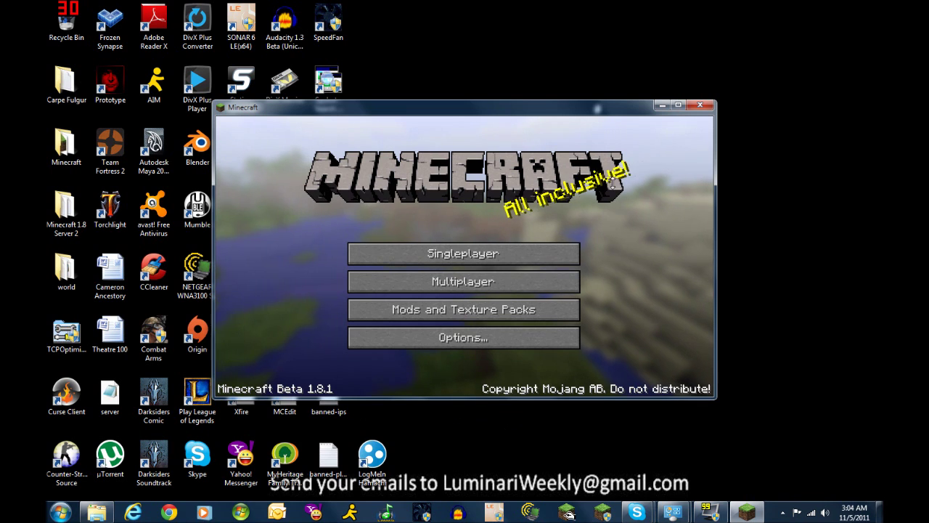
left_click(699, 106)
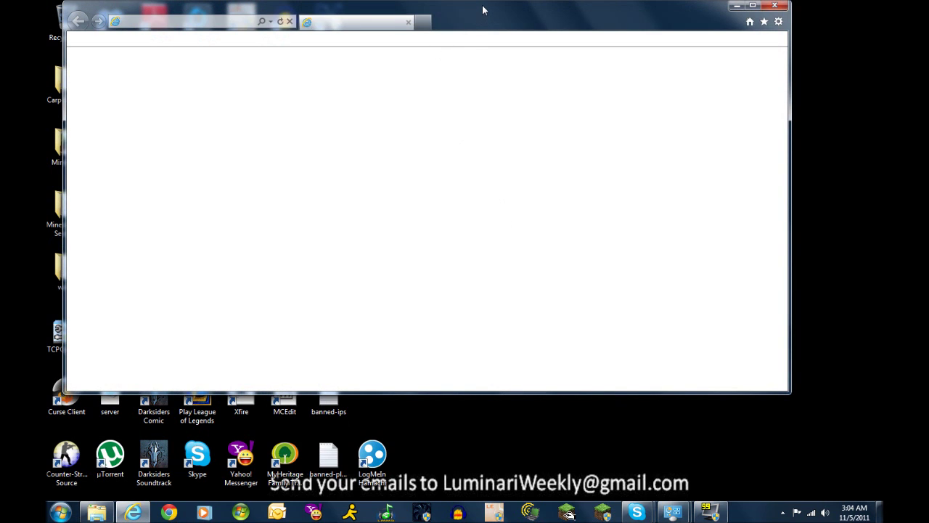
left_click(204, 22)
type("w")
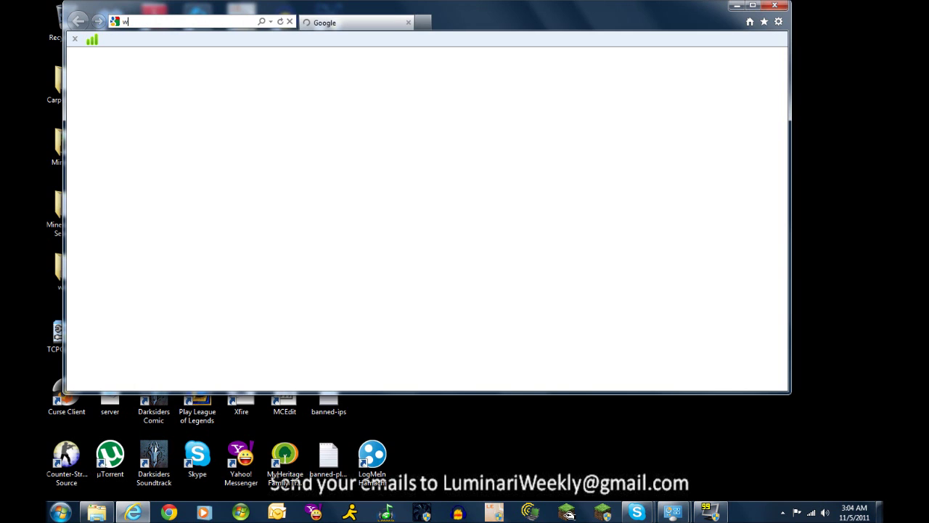
type("ww")
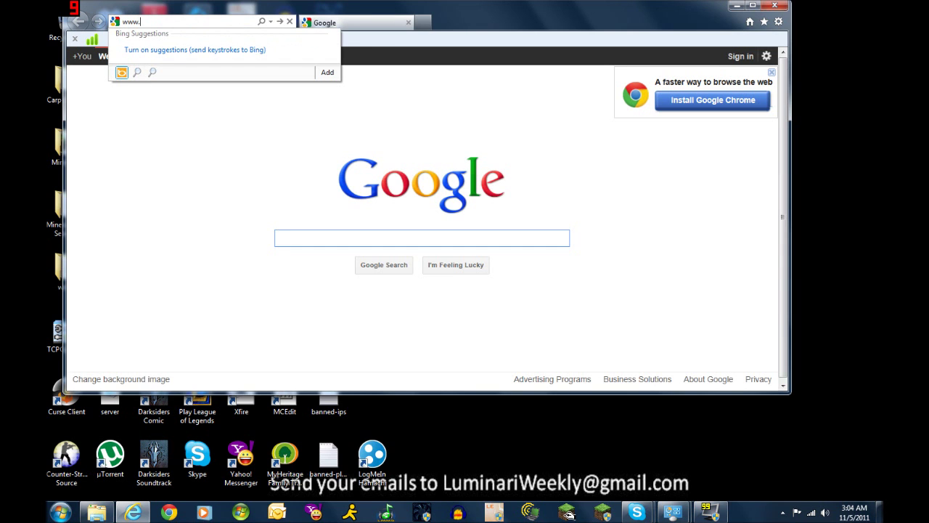
type(".minecrfa")
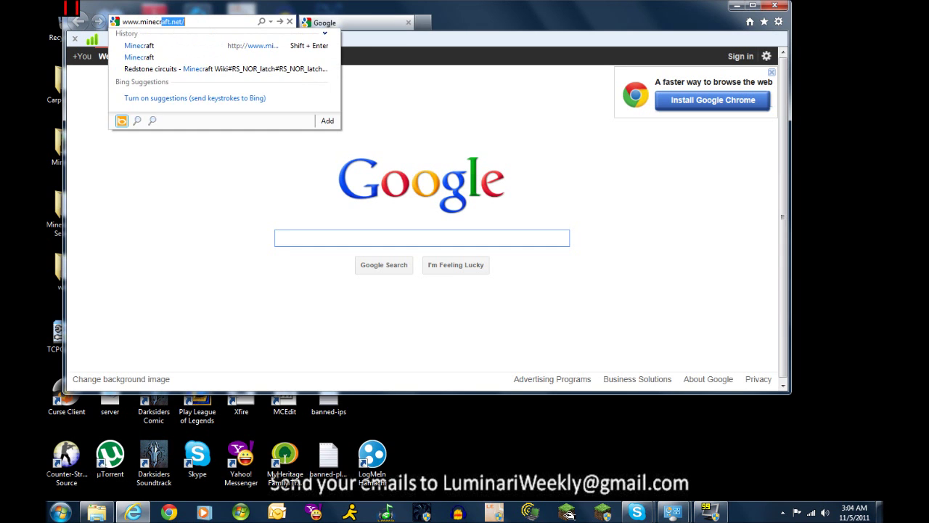
key("BackSpace")
key("BackSpace")
type("aft.net")
key("Return")
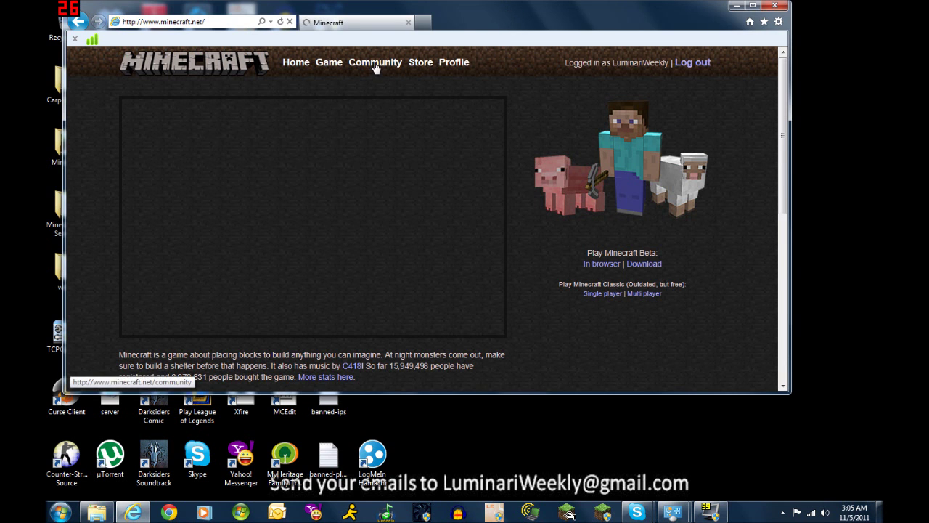
Open the Minecraft forums from the site's Community page and request the client files in the 1.9.5 PR news post.
left_click(375, 64)
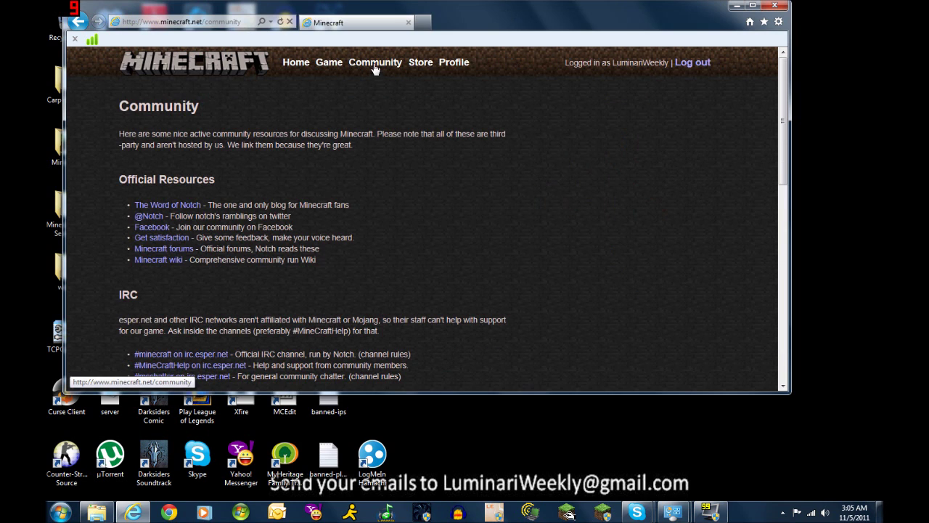
left_click(186, 250)
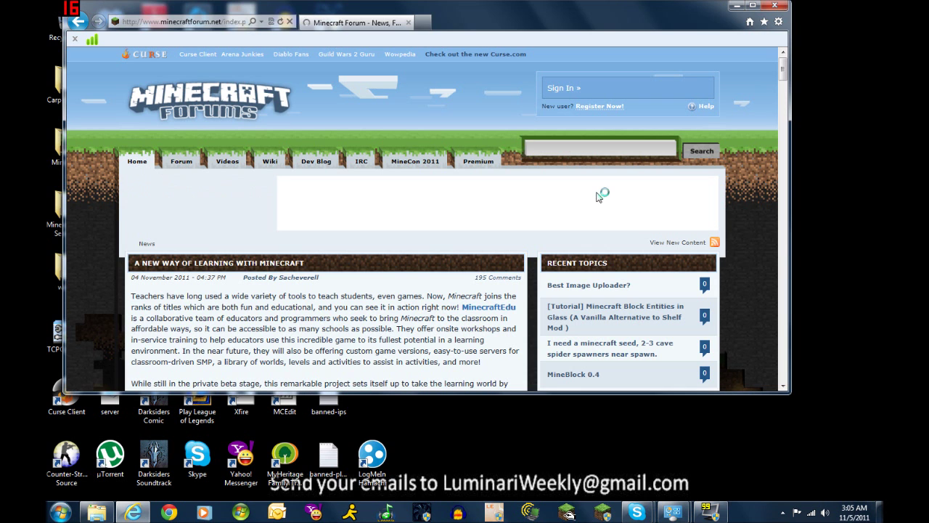
left_click_drag(785, 73, 796, 373)
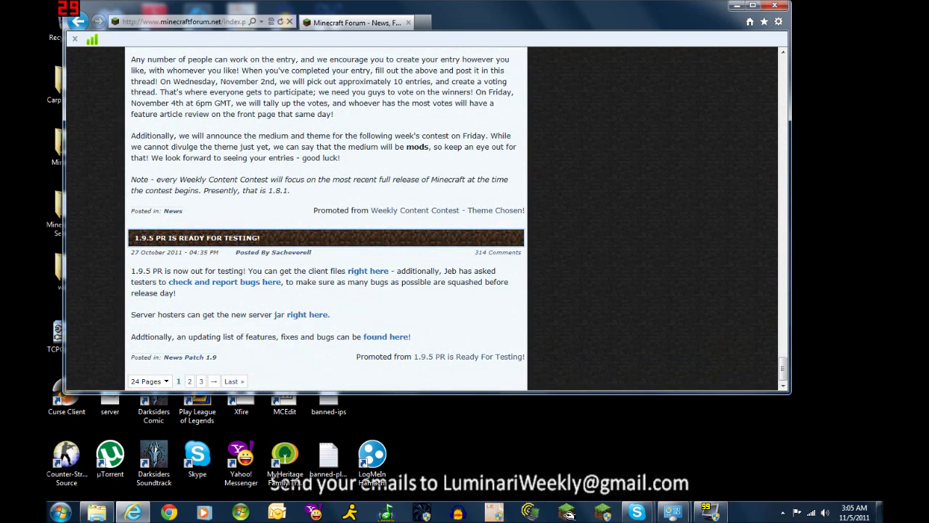
scroll(570, 513, "up", 1)
scroll(798, 348, "up", 1)
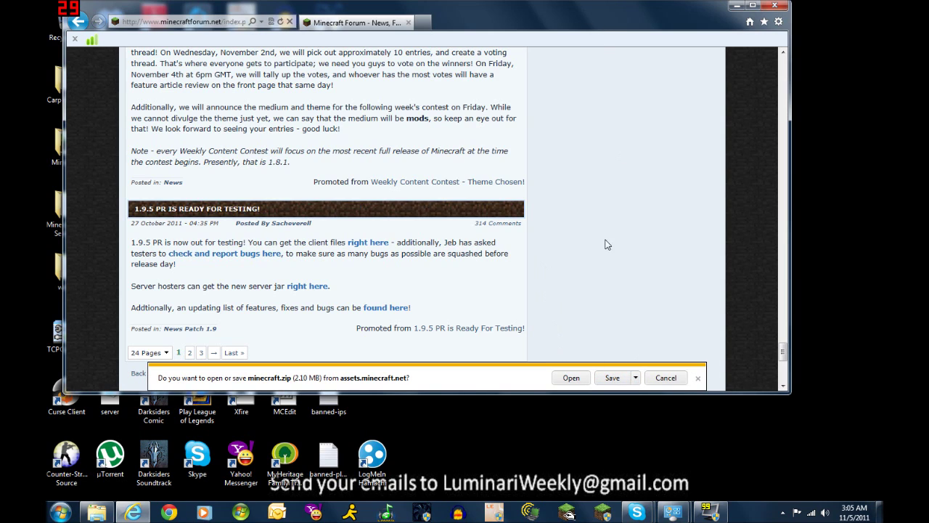
Maximize the browser window and choose Save as for the minecraft.zip download.
double_click(605, 10)
left_click(673, 487)
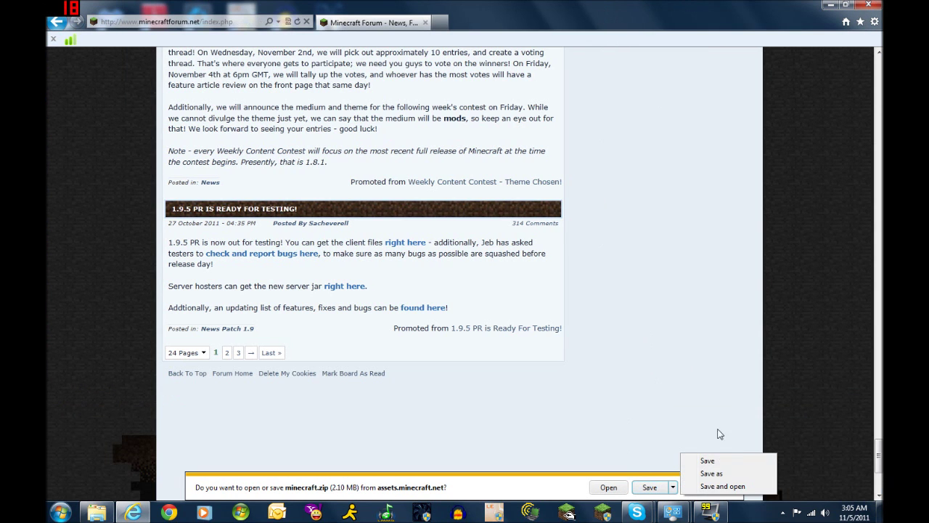
left_click(718, 474)
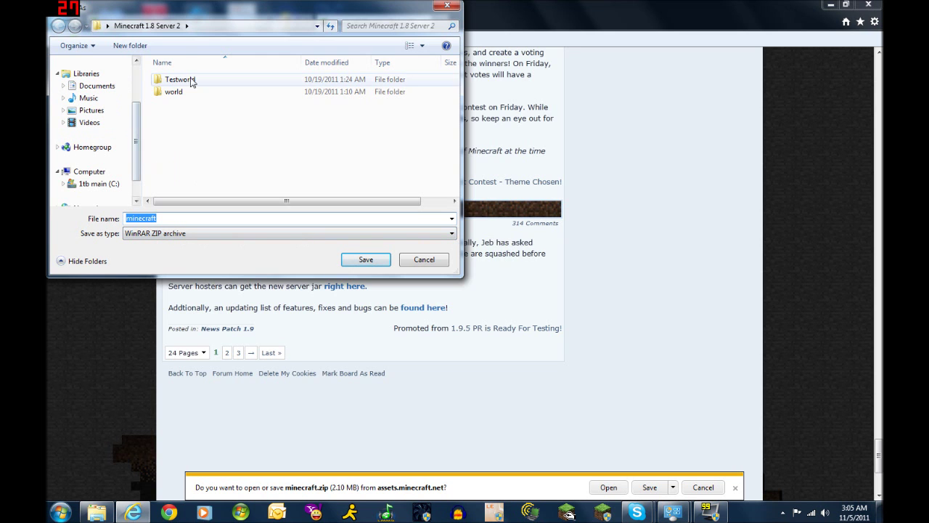
Set the save location to the .minecraft\bin folder, reached through %appdata%.
left_click_drag(207, 8, 456, 157)
left_click(459, 175)
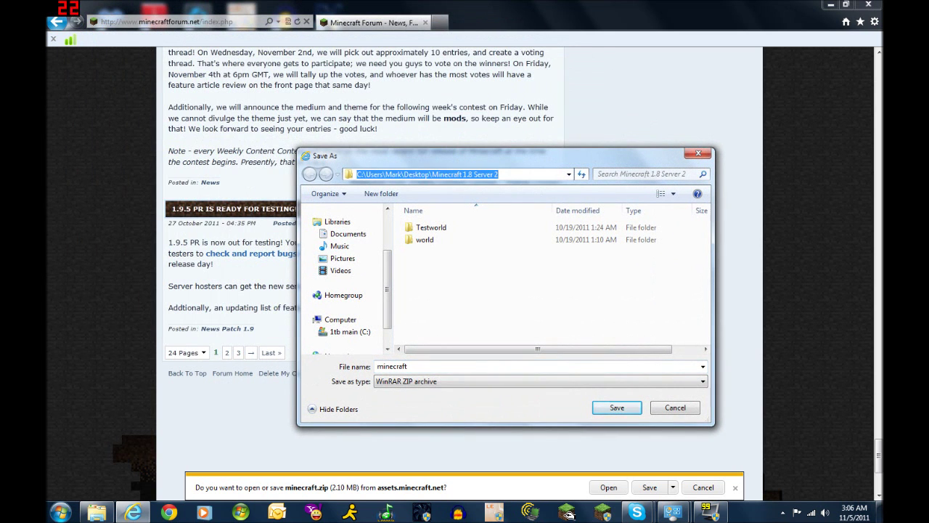
type("%")
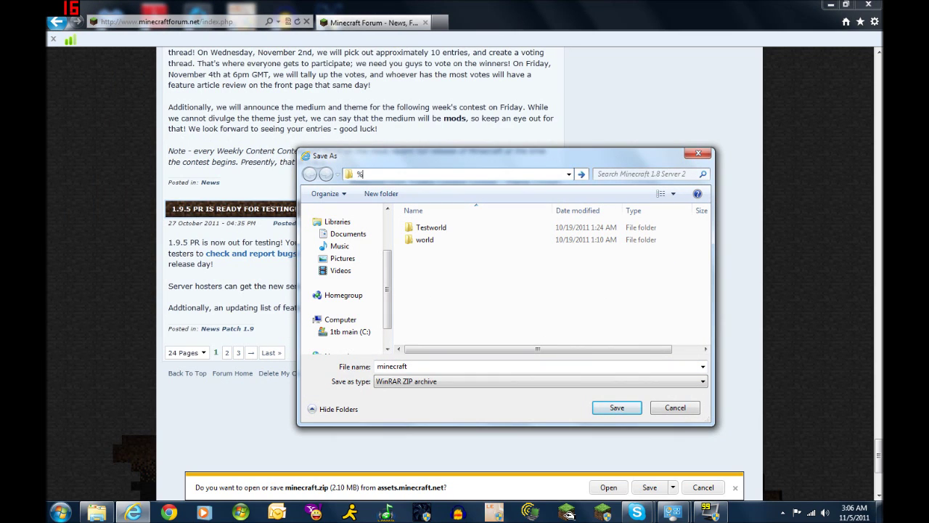
type("appdata%")
key("Return")
left_click(442, 230)
double_click(443, 229)
double_click(439, 228)
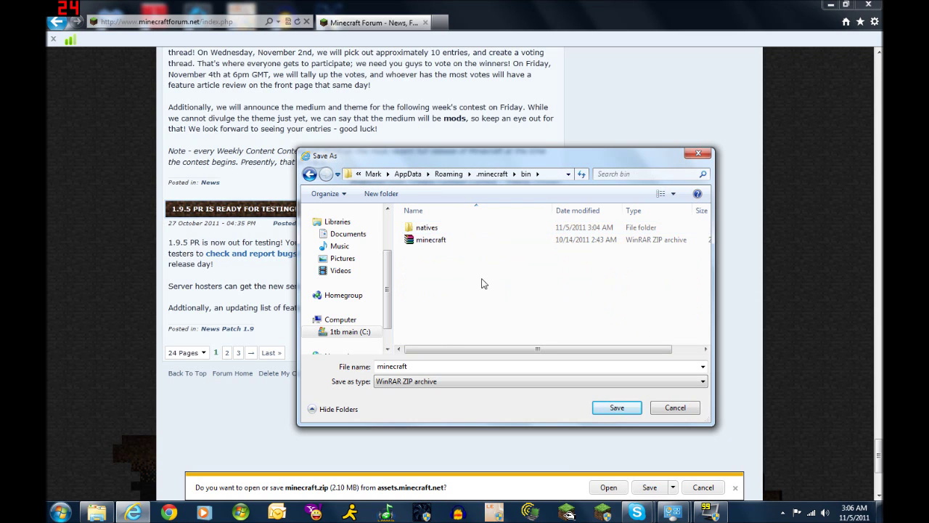
Save the download as type All Files over the existing minecraft.jar, confirming the replacement.
left_click(506, 381)
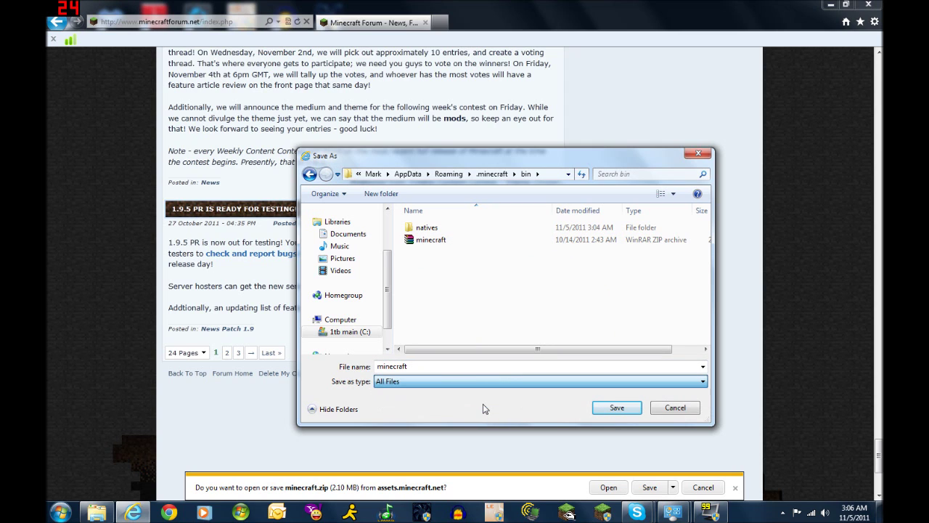
left_click(482, 403)
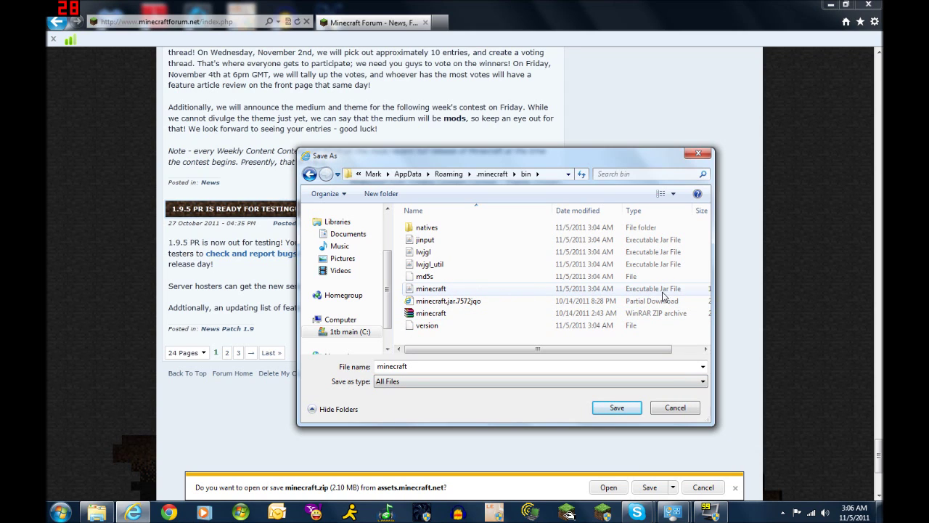
left_click(447, 292)
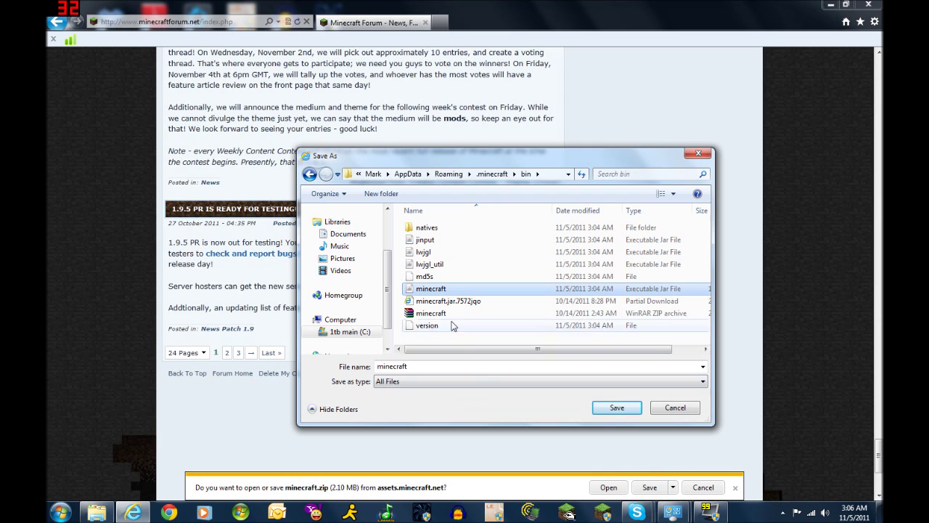
left_click(617, 408)
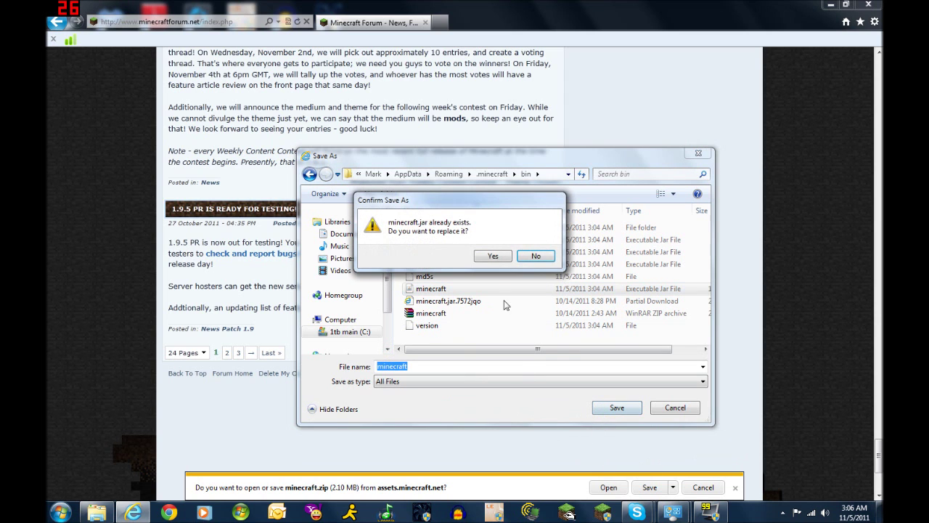
left_click(491, 257)
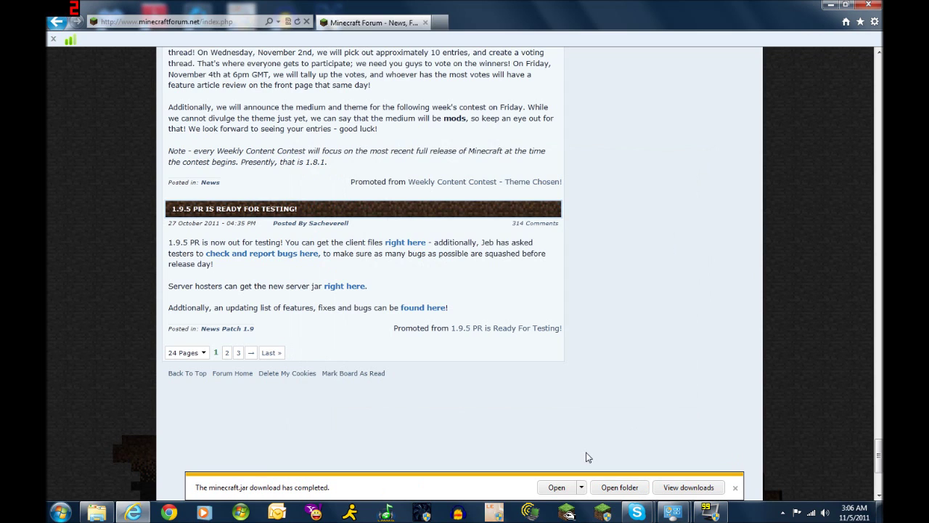
Dismiss the download notice, minimize the browser, and log in through the Minecraft launcher to check the game version, closing the game when done.
left_click(734, 487)
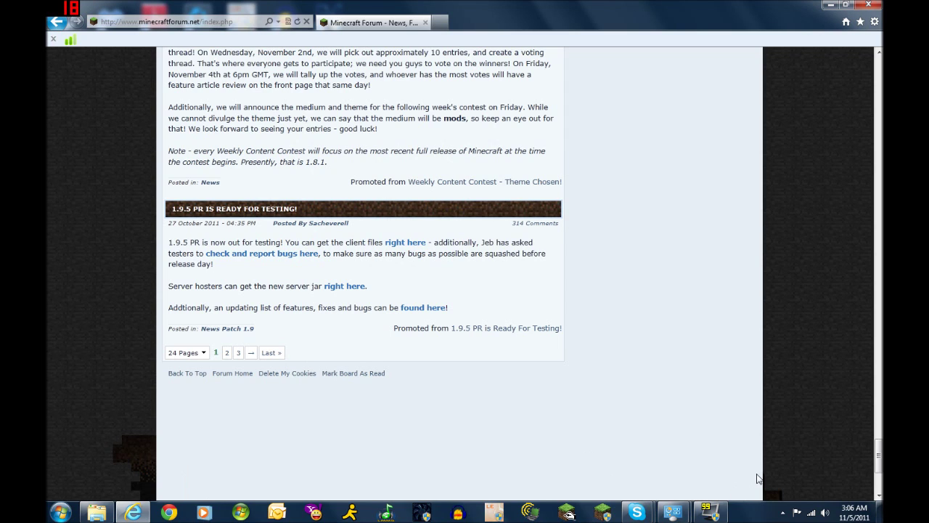
left_click(831, 5)
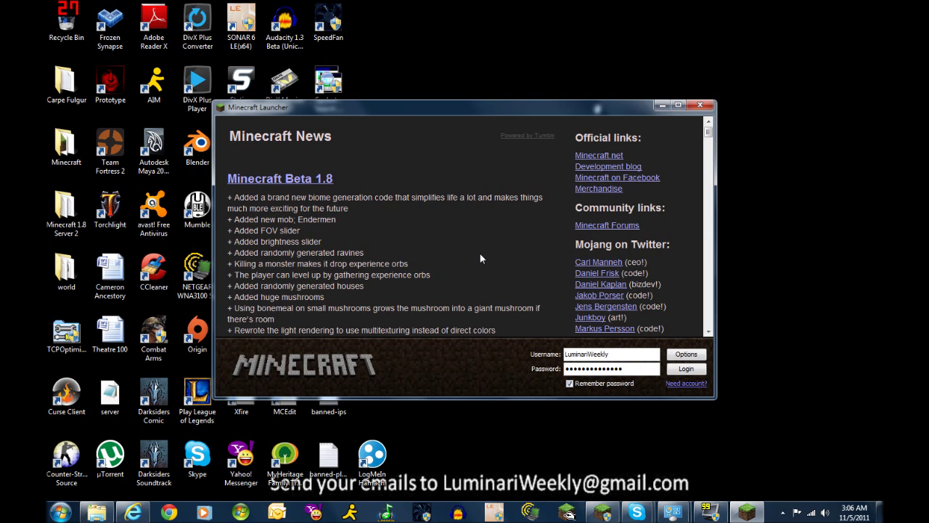
left_click(690, 369)
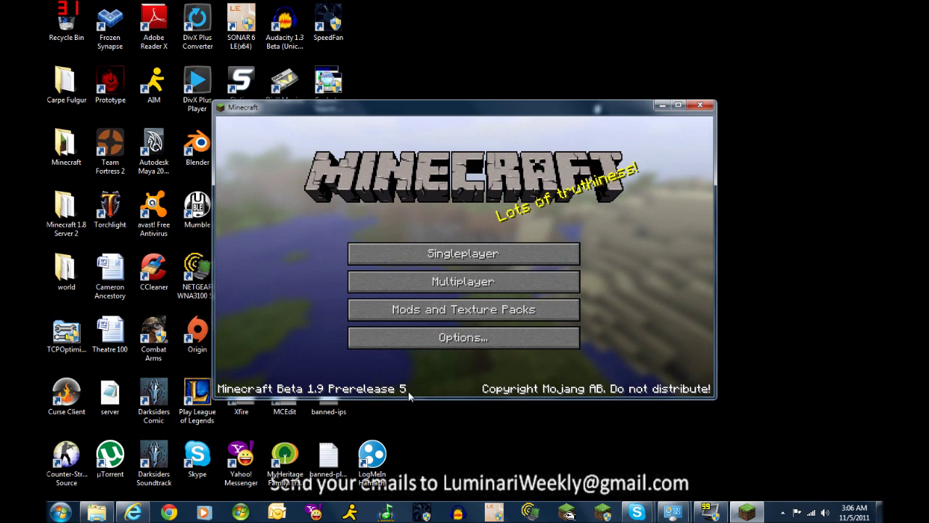
left_click(698, 109)
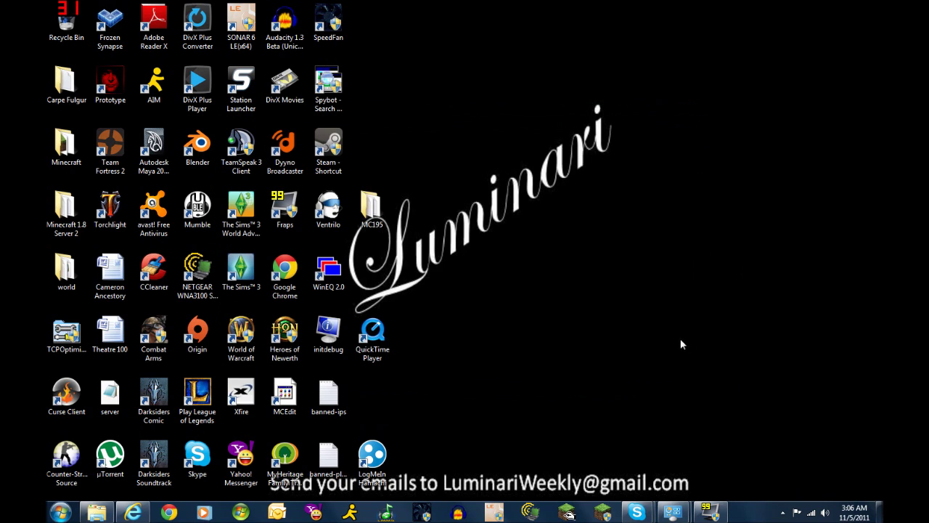